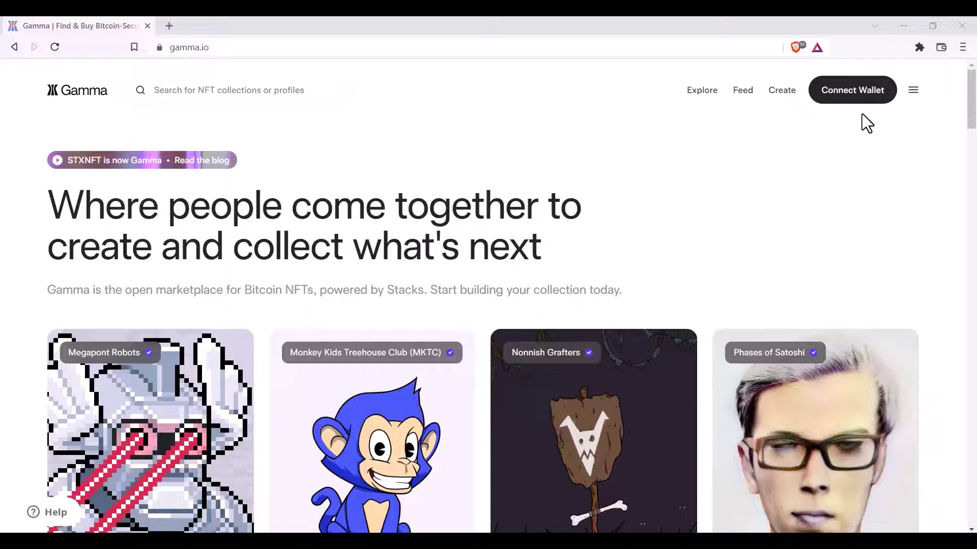
Connect Hiro Wallet Account 1 to Gamma through Connect Wallet
{"action": "left_click", "coordinate": [863, 100]}
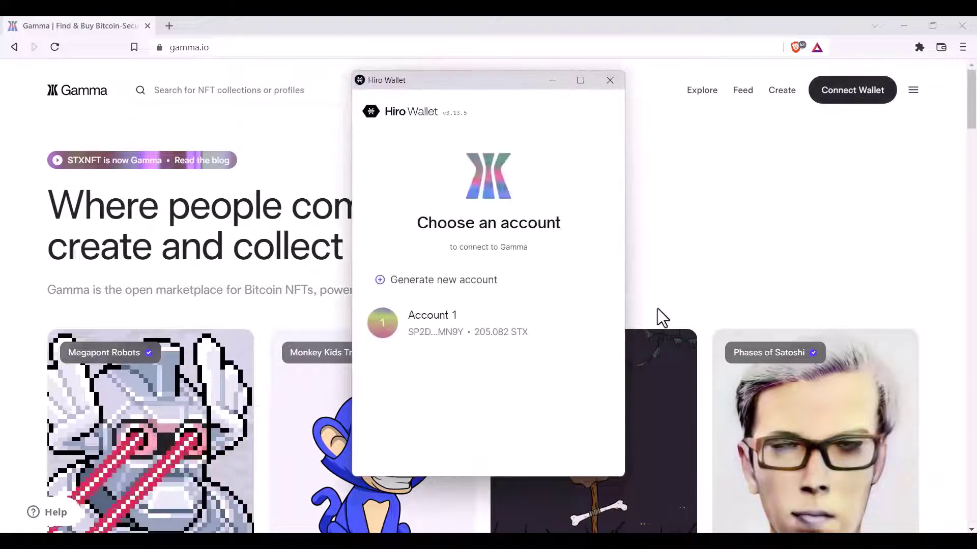
{"action": "left_click", "coordinate": [551, 334]}
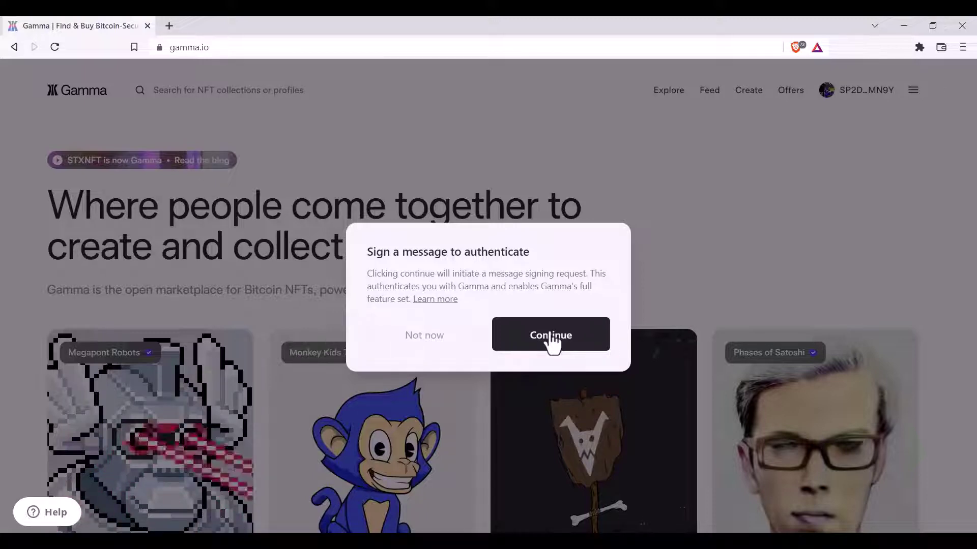
Approve and sign Gamma's authentication message in Hiro Wallet
{"action": "left_click", "coordinate": [551, 340]}
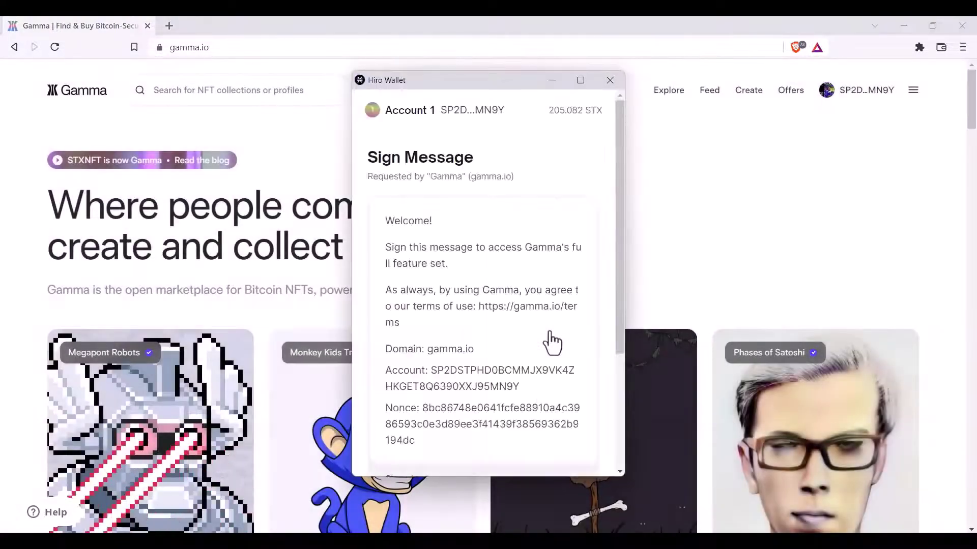
{"action": "scroll", "coordinate": [559, 341], "scroll_direction": "down", "scroll_amount": 2}
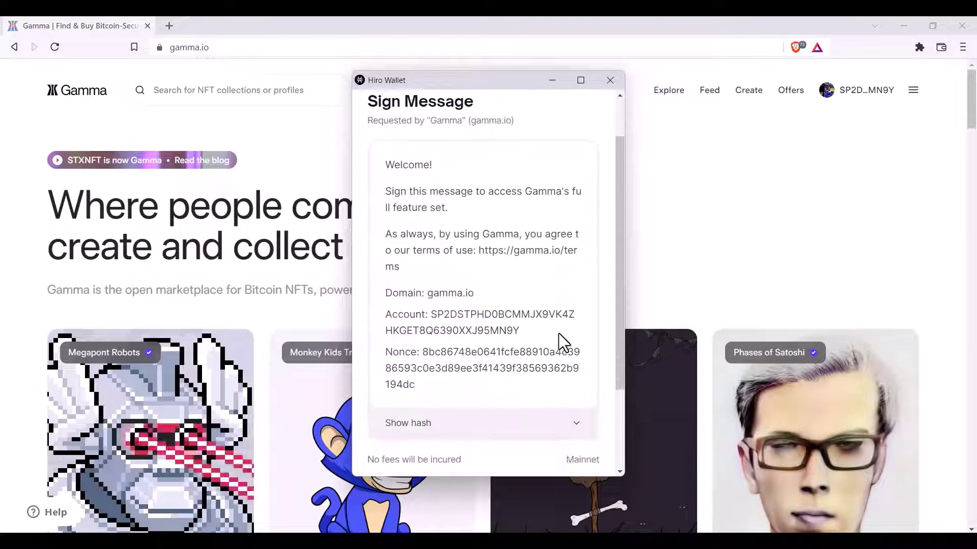
{"action": "scroll", "coordinate": [559, 342], "scroll_direction": "down", "scroll_amount": 3}
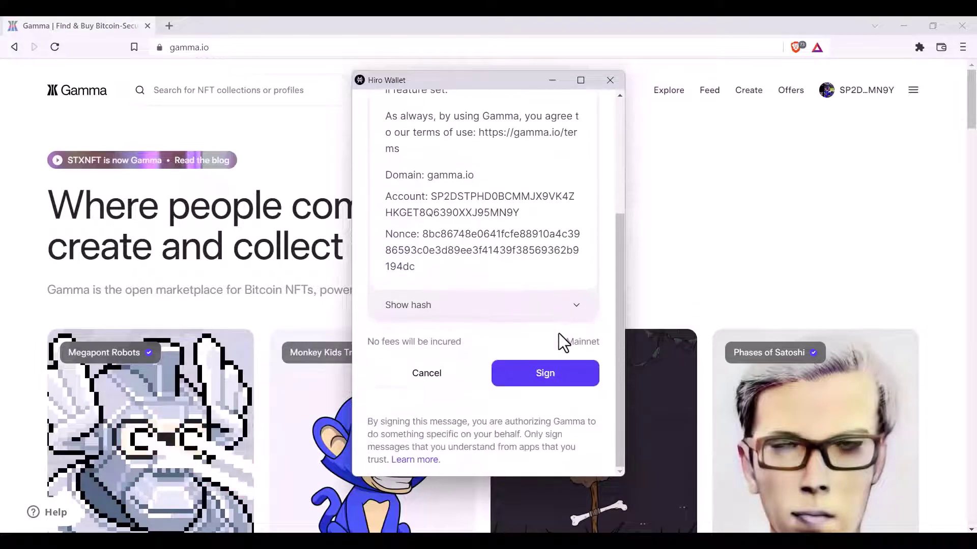
{"action": "left_click", "coordinate": [556, 377]}
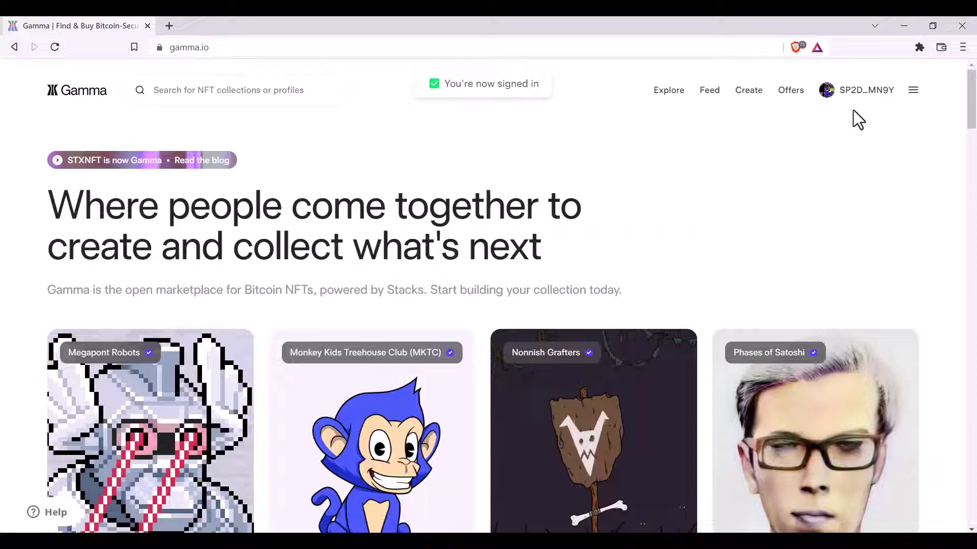
Open your Gamma profile showing the four collected NFTs, including Bitcoin Nouns #669
{"action": "left_click", "coordinate": [861, 109]}
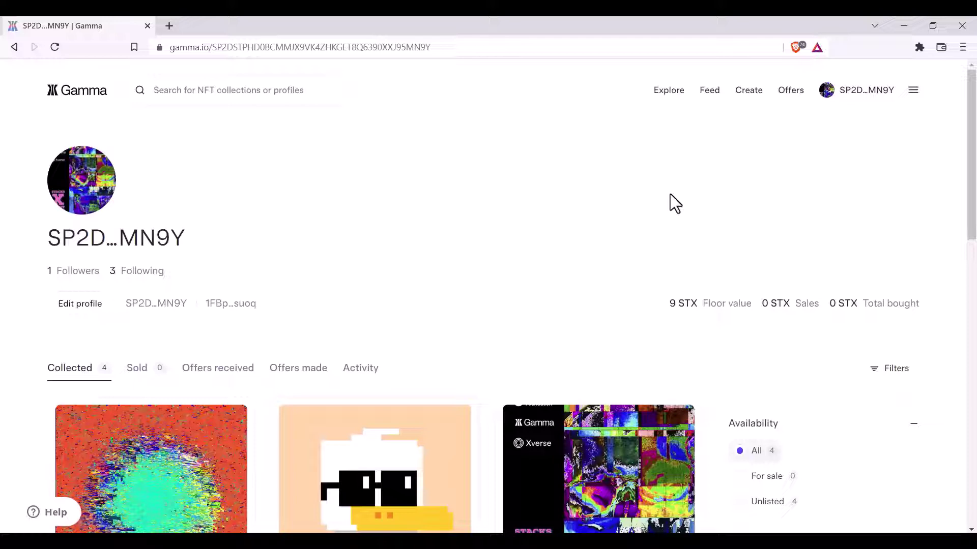
{"action": "scroll", "coordinate": [669, 200], "scroll_direction": "down", "scroll_amount": 3}
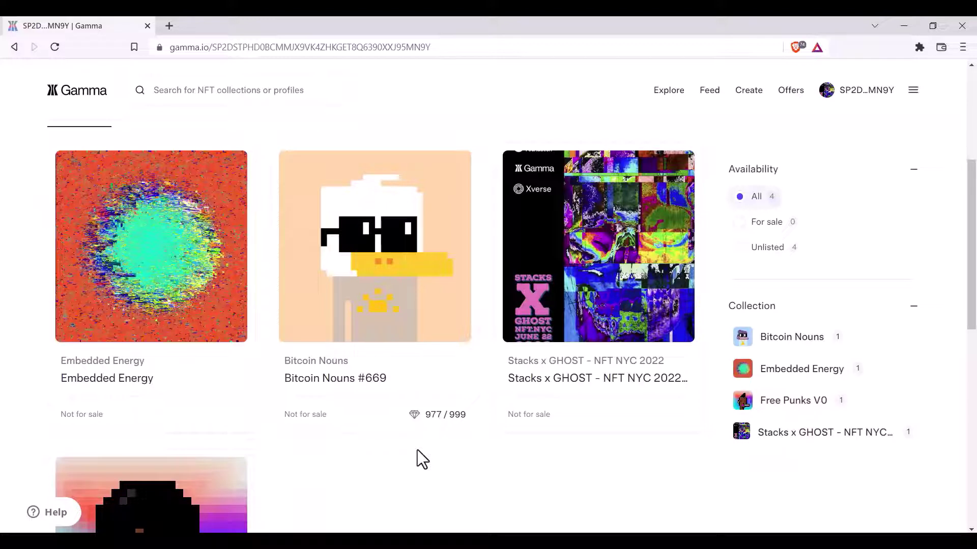
{"action": "mouse_move", "coordinate": [375, 473]}
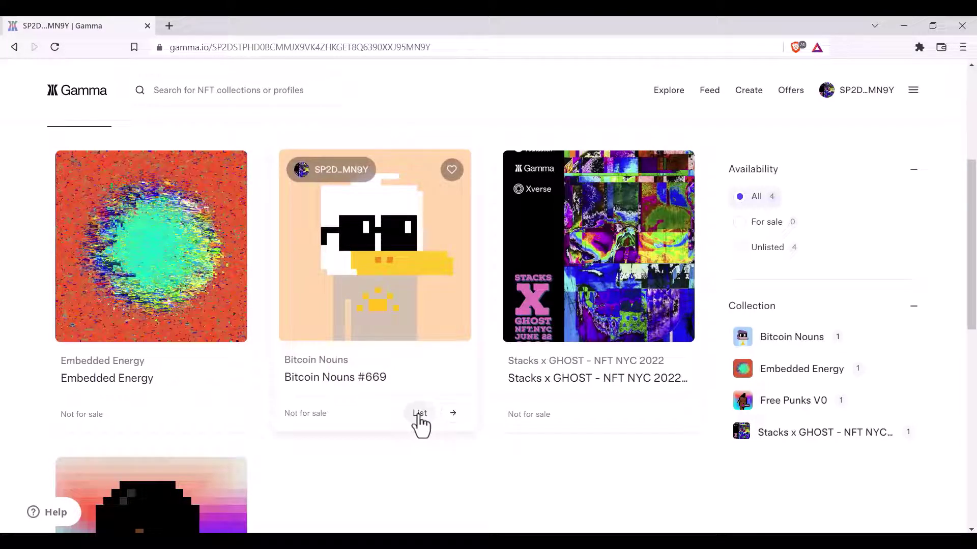
Start a sale listing for Bitcoin Nouns #669 at 7 STX, receiving 6.54 STX
{"action": "left_click", "coordinate": [419, 415]}
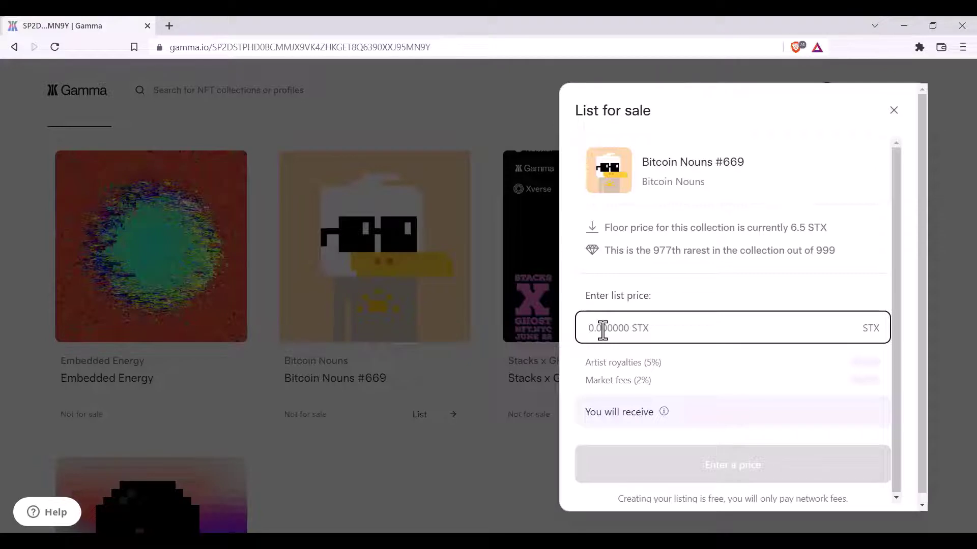
{"action": "type", "text": "7"}
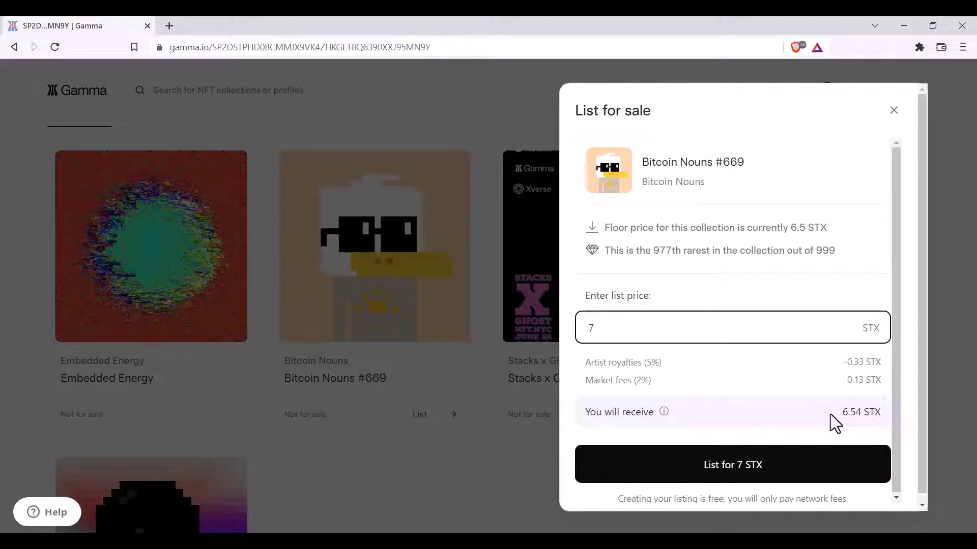
Submit the 7 STX Bitcoin Nouns #669 listing to Hiro Wallet for approval
{"action": "left_click", "coordinate": [741, 469]}
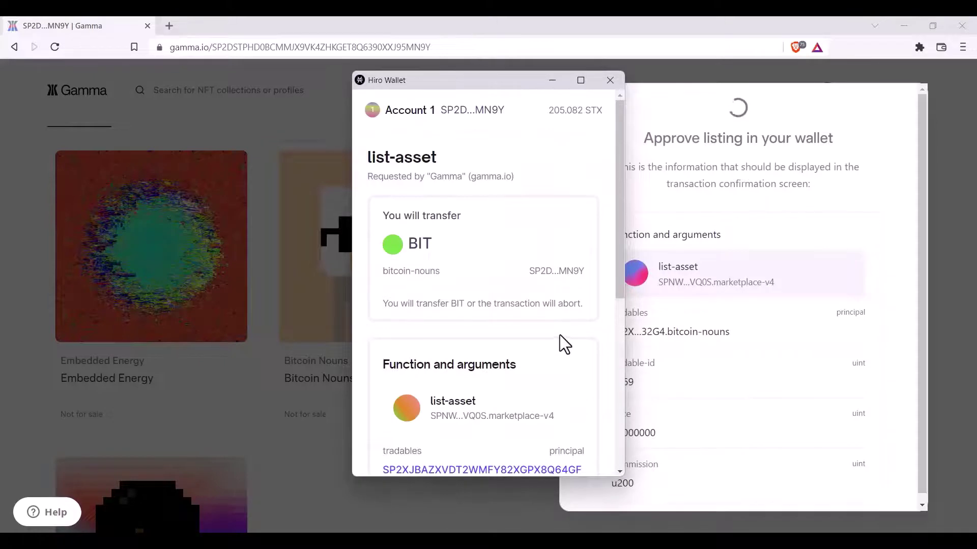
{"action": "scroll", "coordinate": [561, 342], "scroll_direction": "down", "scroll_amount": 2}
{"action": "scroll", "coordinate": [561, 343], "scroll_direction": "down", "scroll_amount": 3}
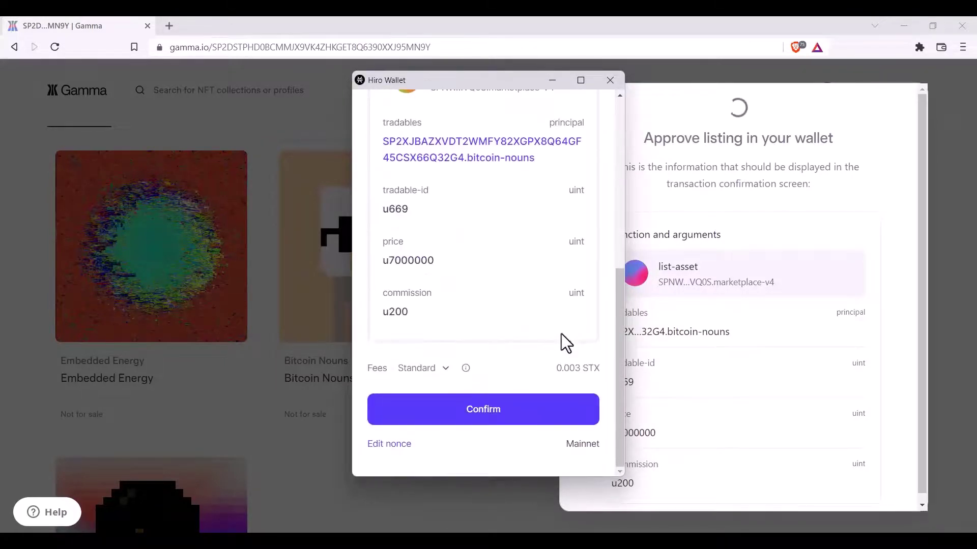